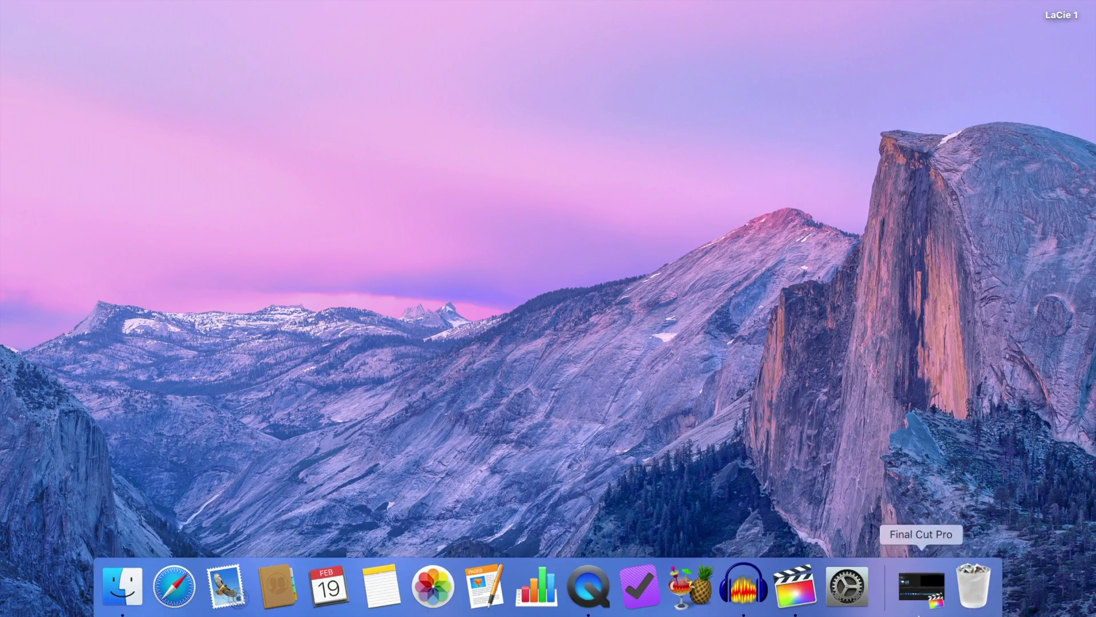
# Launch Final Cut Pro, put the playhead at about 2 seconds, and open the Record Voiceover window.
pyautogui.click(920, 588)
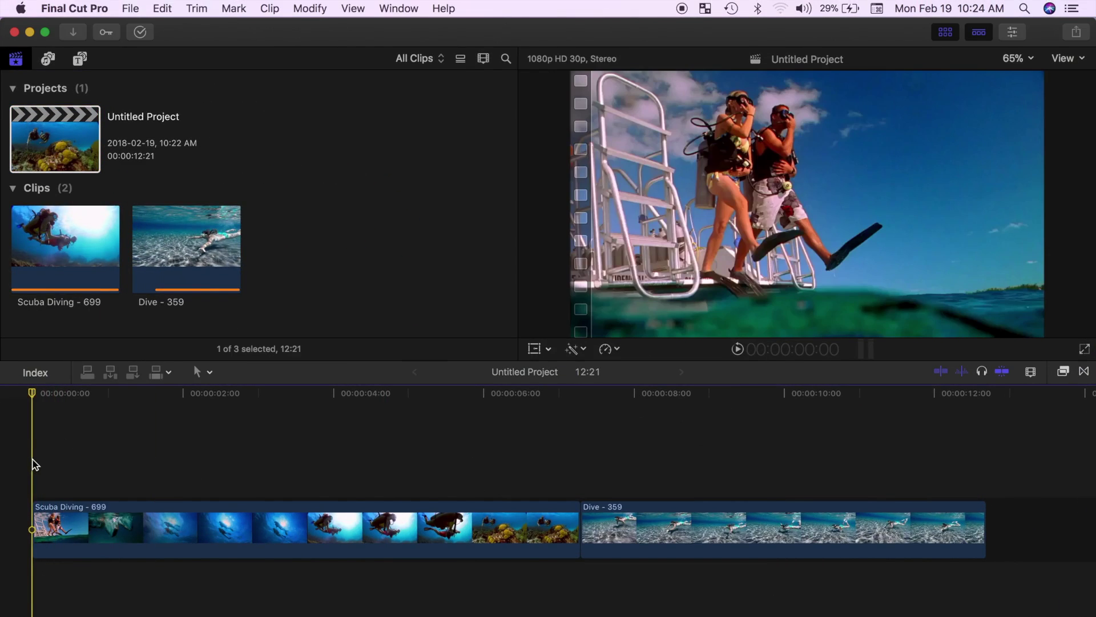
pyautogui.moveTo(78, 399); pyautogui.dragTo(214, 420)
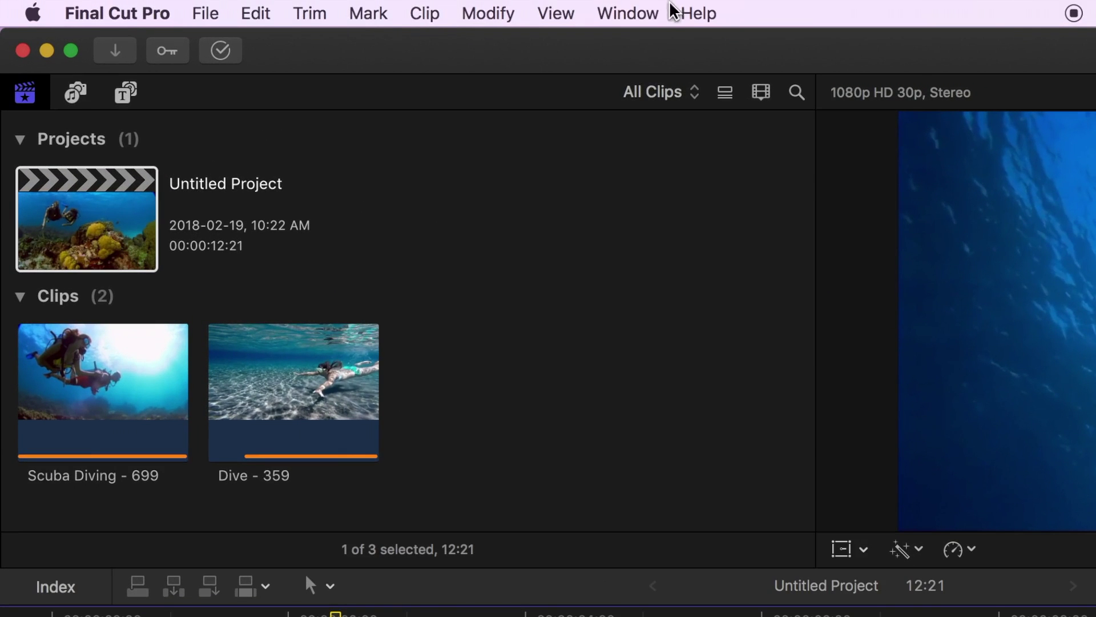
pyautogui.click(654, 15)
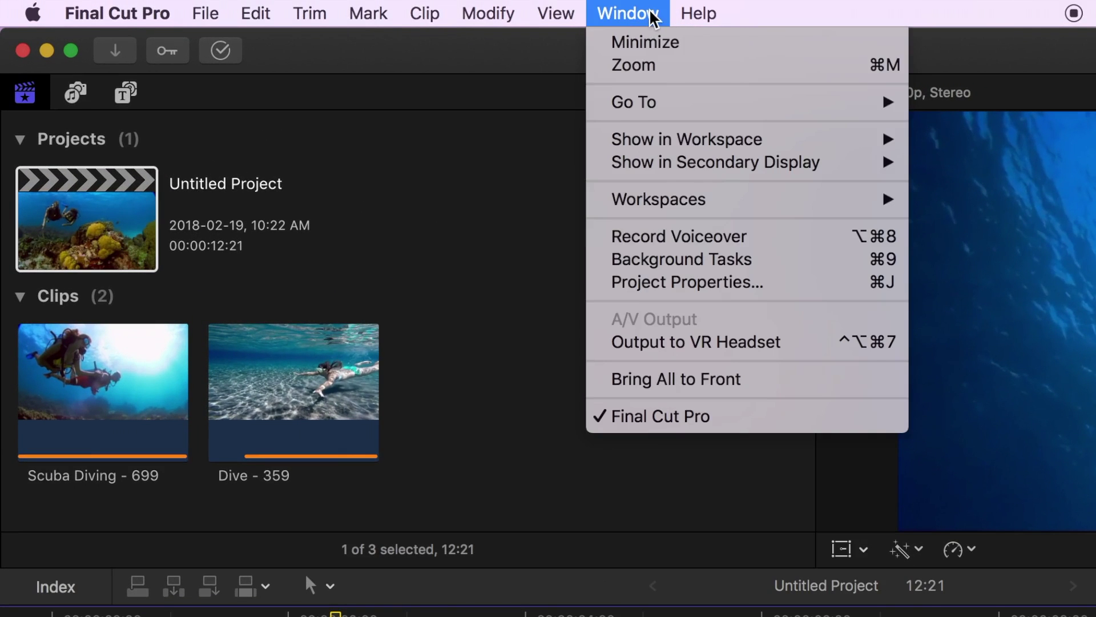
pyautogui.click(689, 244)
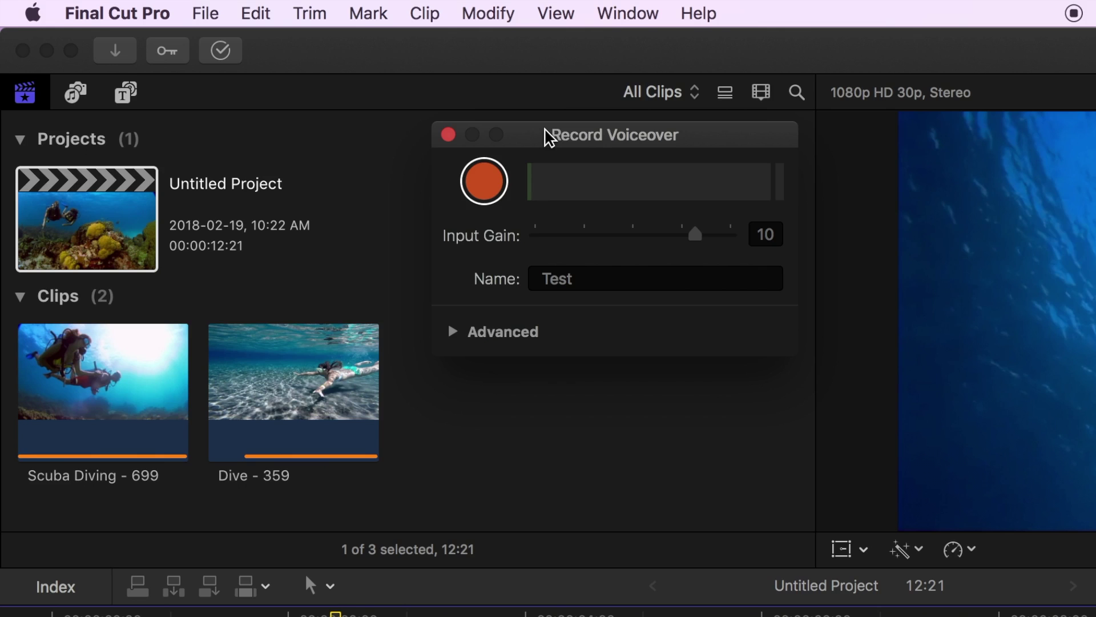
# Set the voiceover input to Blue Snowball Mono - Channel 1 with input gain 11.
pyautogui.click(453, 333)
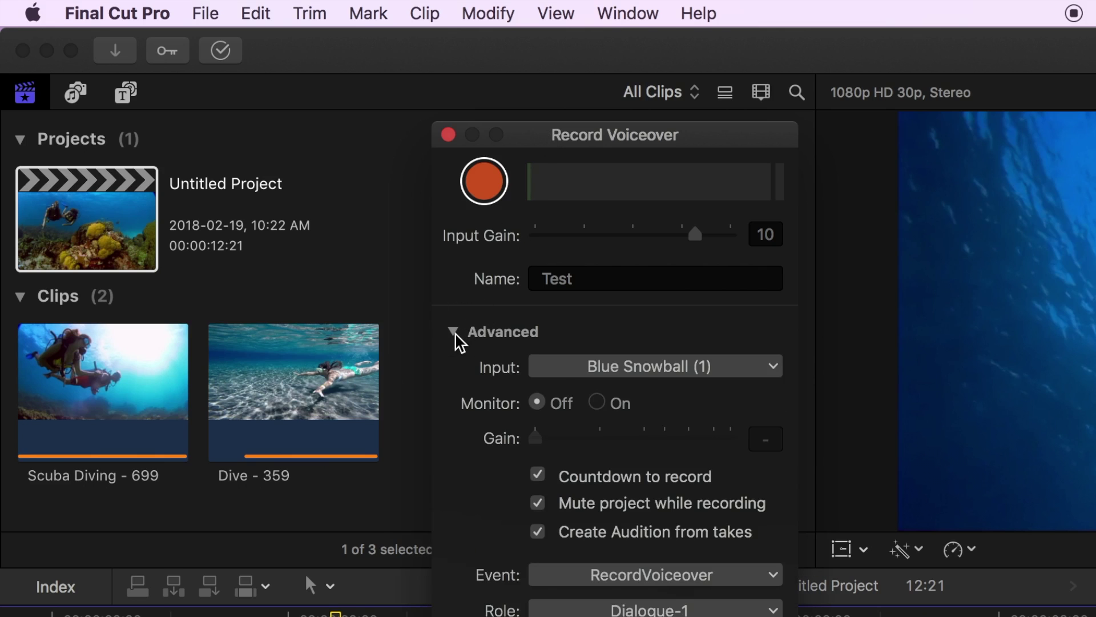
pyautogui.click(772, 378)
pyautogui.moveTo(748, 472)
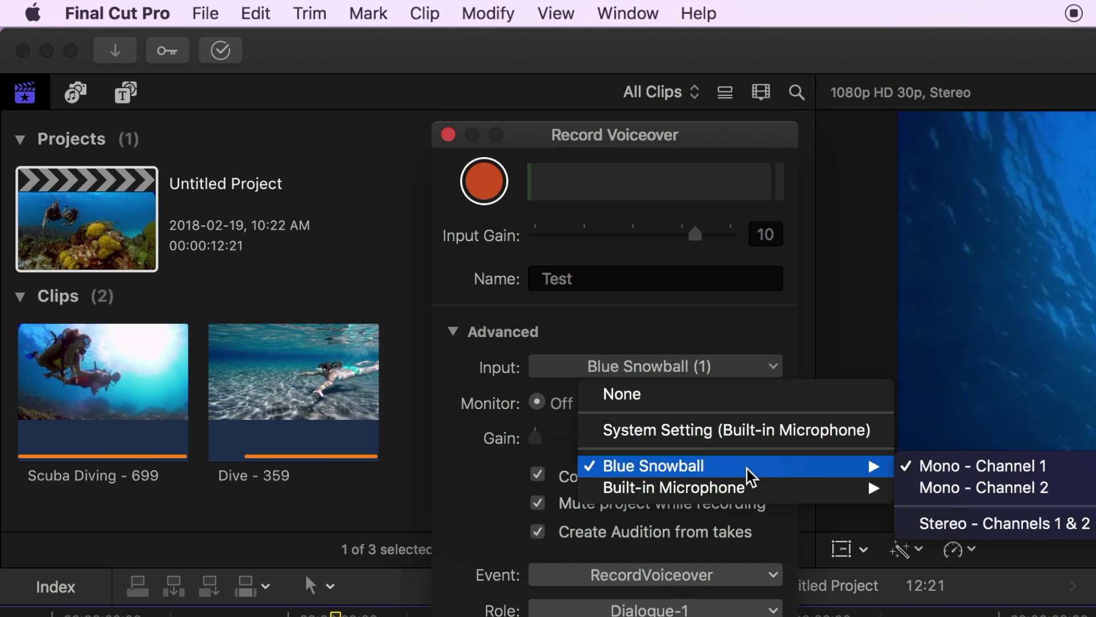
pyautogui.click(934, 471)
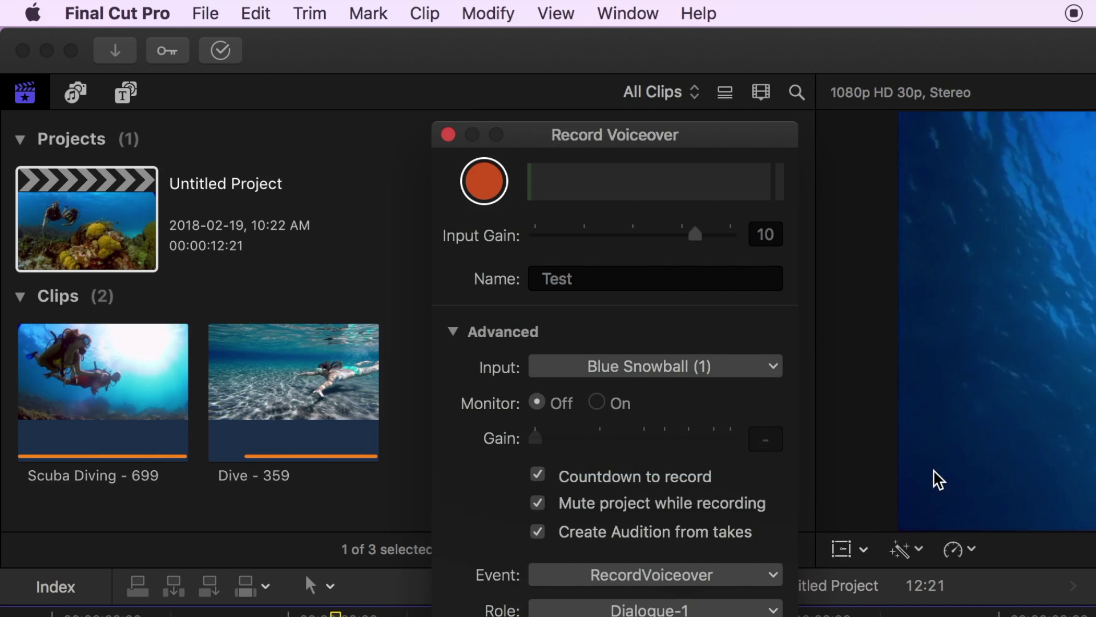
pyautogui.click(698, 236)
pyautogui.moveTo(698, 236)
pyautogui.mouseDown()
pyautogui.moveTo(607, 236)
pyautogui.moveTo(708, 248)
pyautogui.mouseUp()
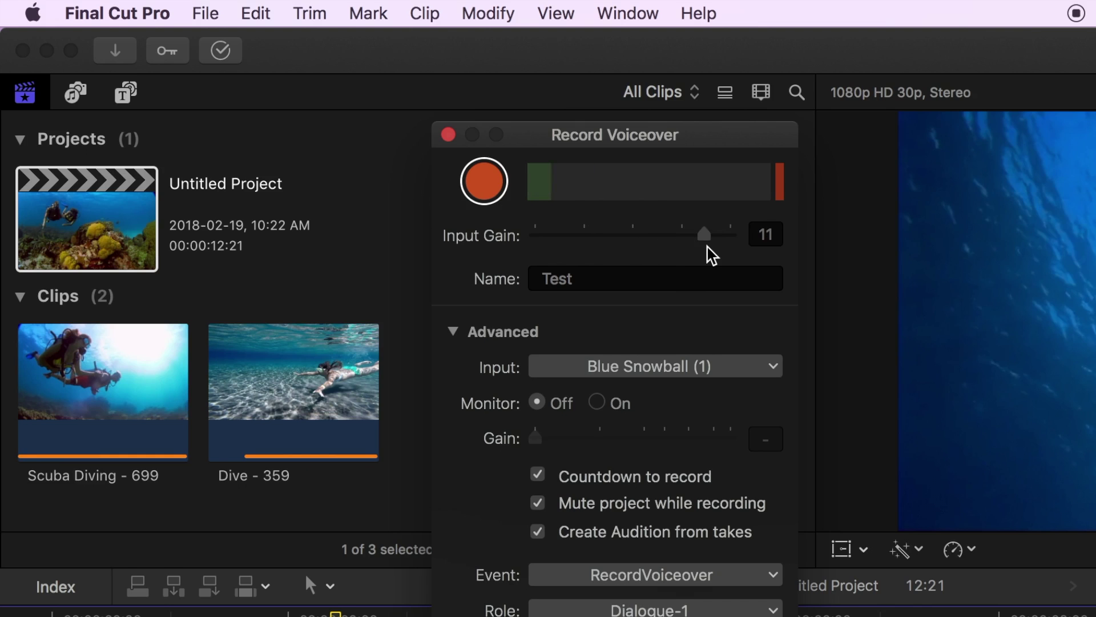
# Name the recording 'Voiceover Test', keeping event RecordVoiceover and role Dialogue-1.
pyautogui.click(653, 278)
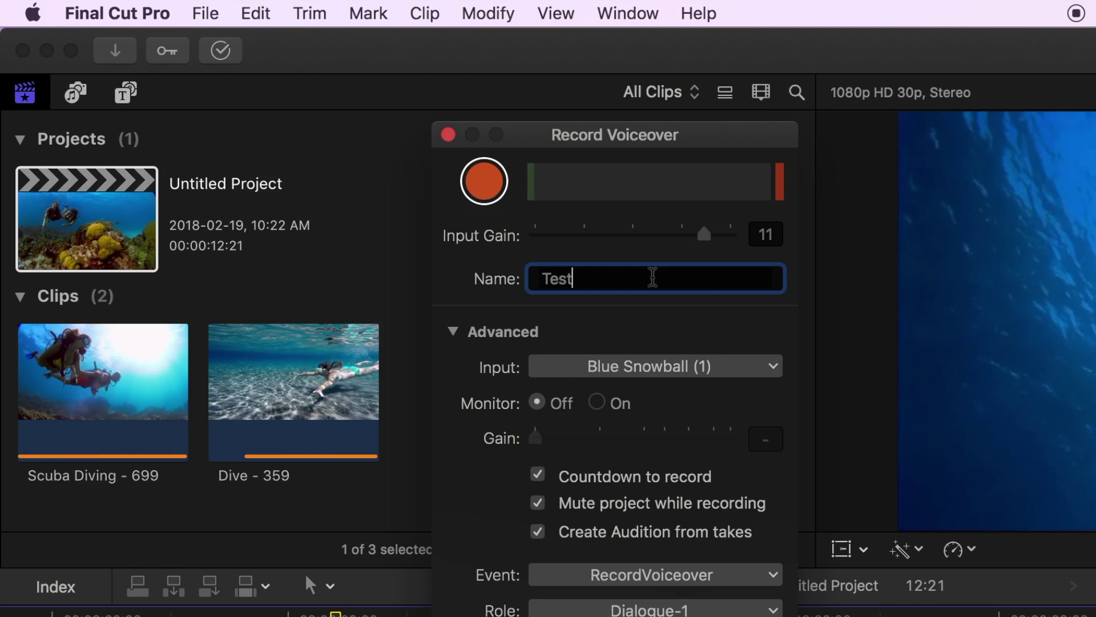
pyautogui.press('BackSpace')
pyautogui.press('BackSpace')
pyautogui.press('BackSpace')
pyautogui.press('BackSpace')
pyautogui.write('Voiceover Test')
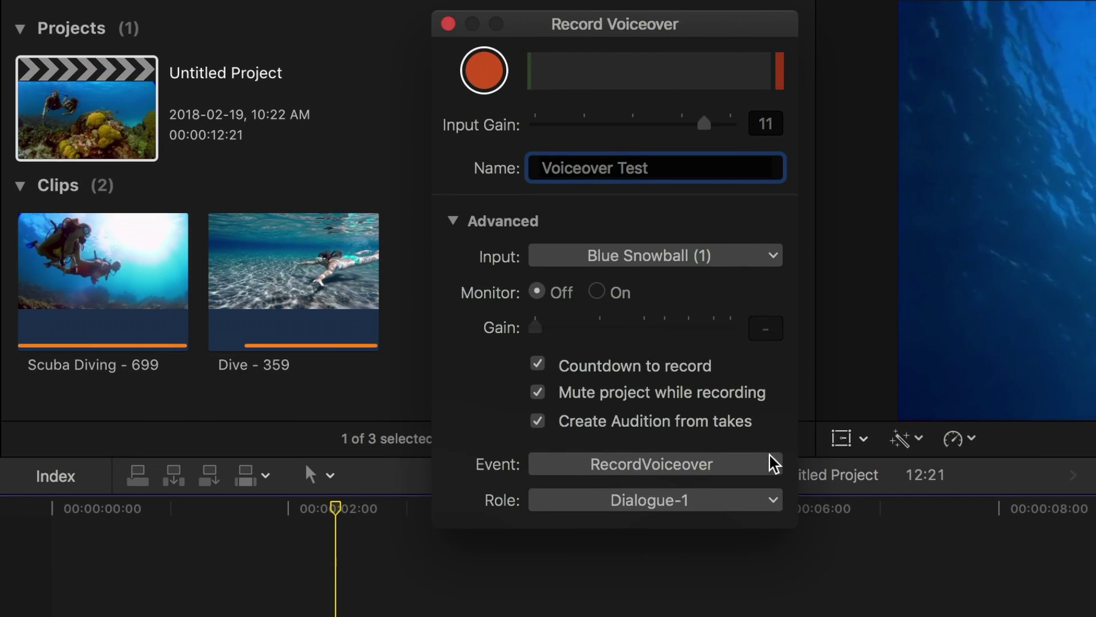
pyautogui.click(773, 530)
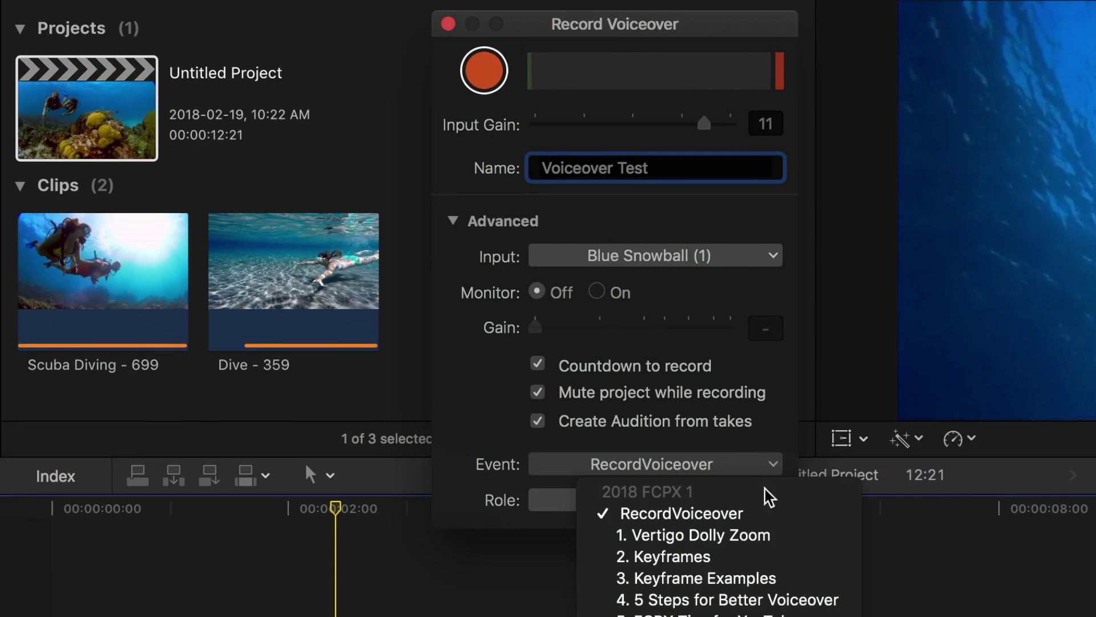
pyautogui.click(748, 517)
pyautogui.click(771, 501)
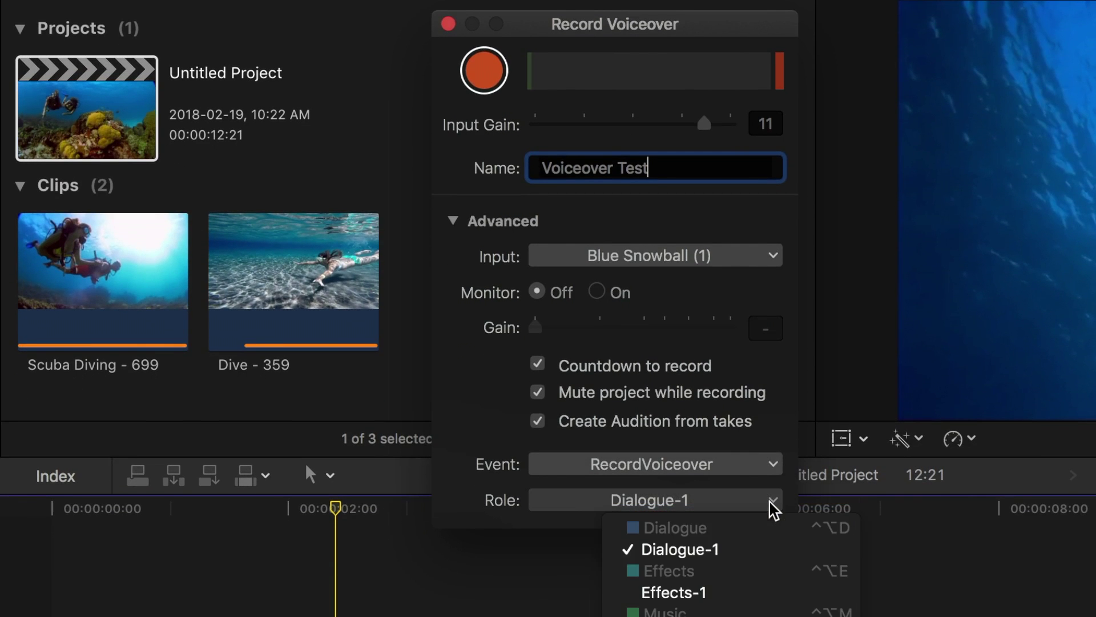
pyautogui.click(741, 554)
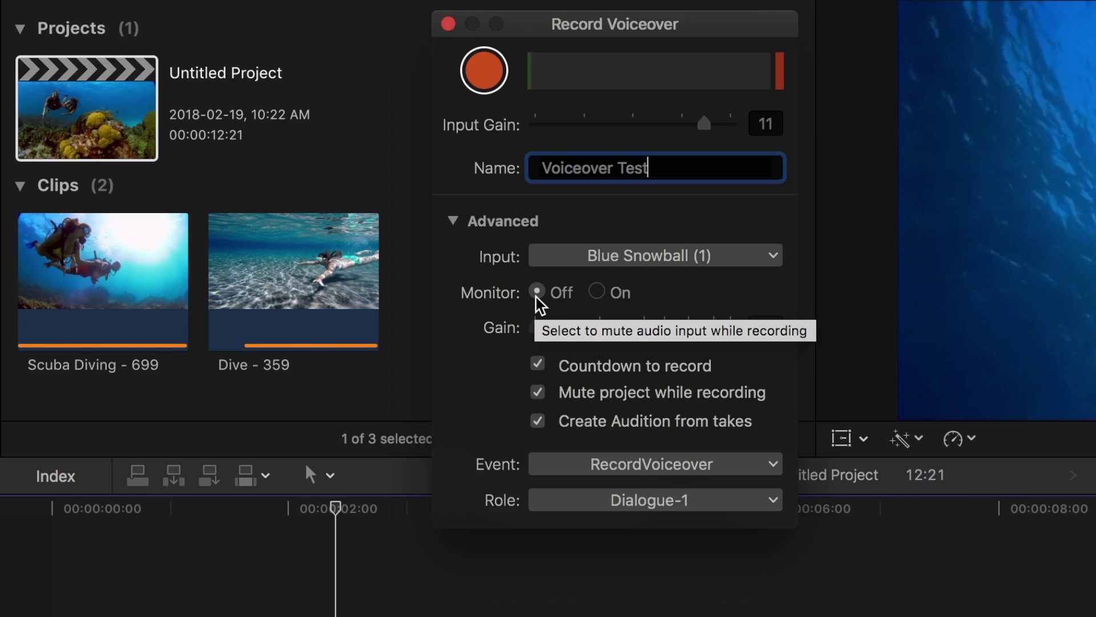
pyautogui.click(598, 294)
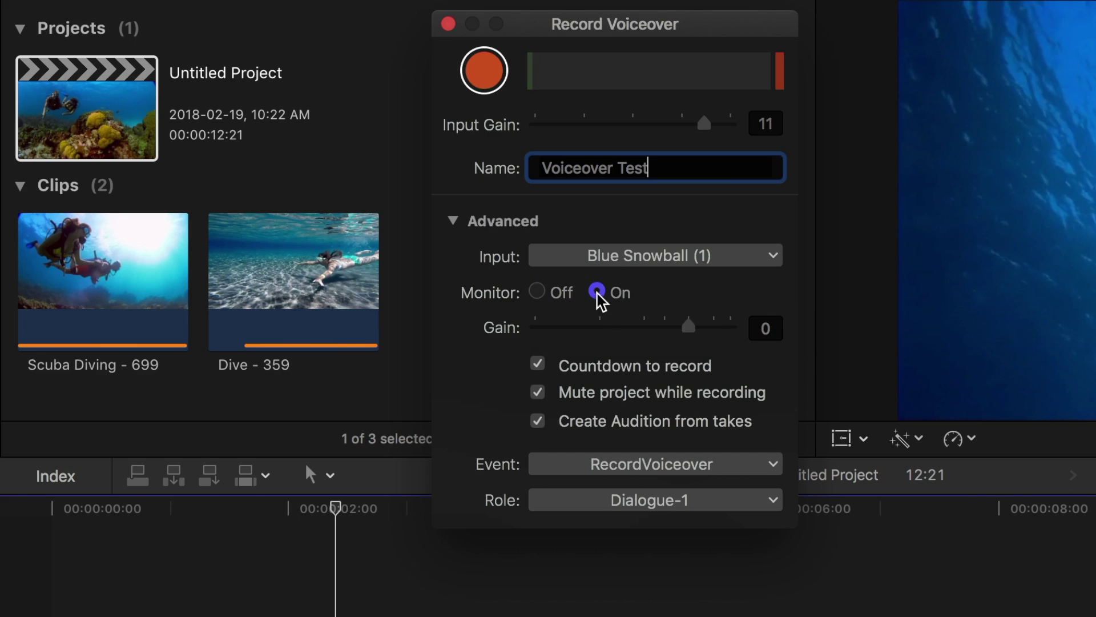
pyautogui.moveTo(689, 331); pyautogui.dragTo(662, 343)
pyautogui.click(537, 292)
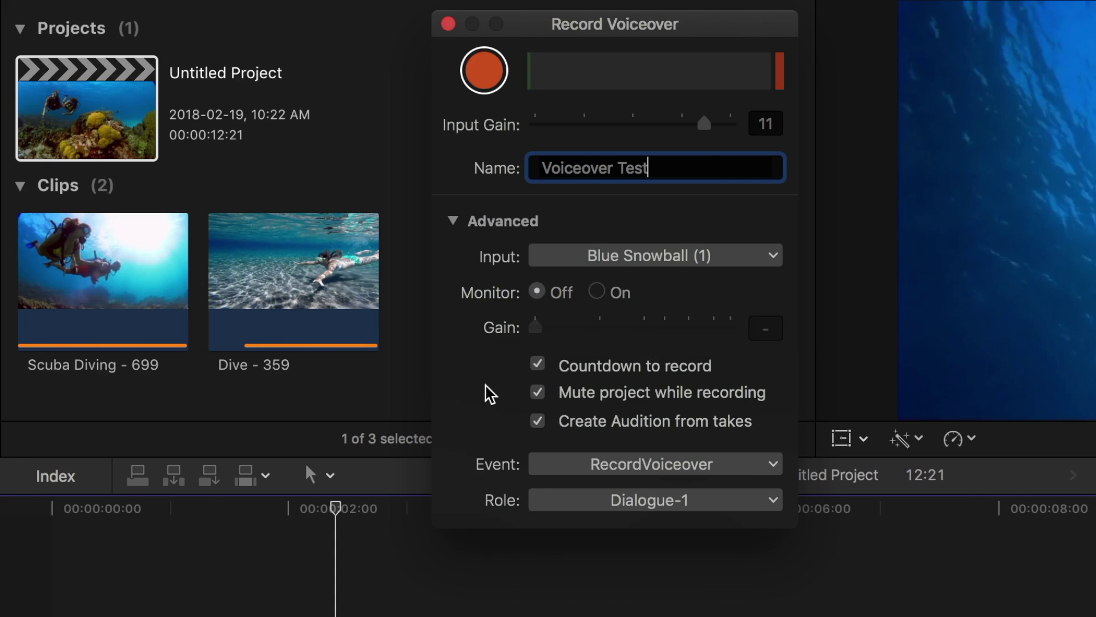
pyautogui.click(542, 374)
pyautogui.click(542, 374)
pyautogui.click(543, 370)
pyautogui.click(542, 370)
pyautogui.click(538, 392)
pyautogui.click(538, 392)
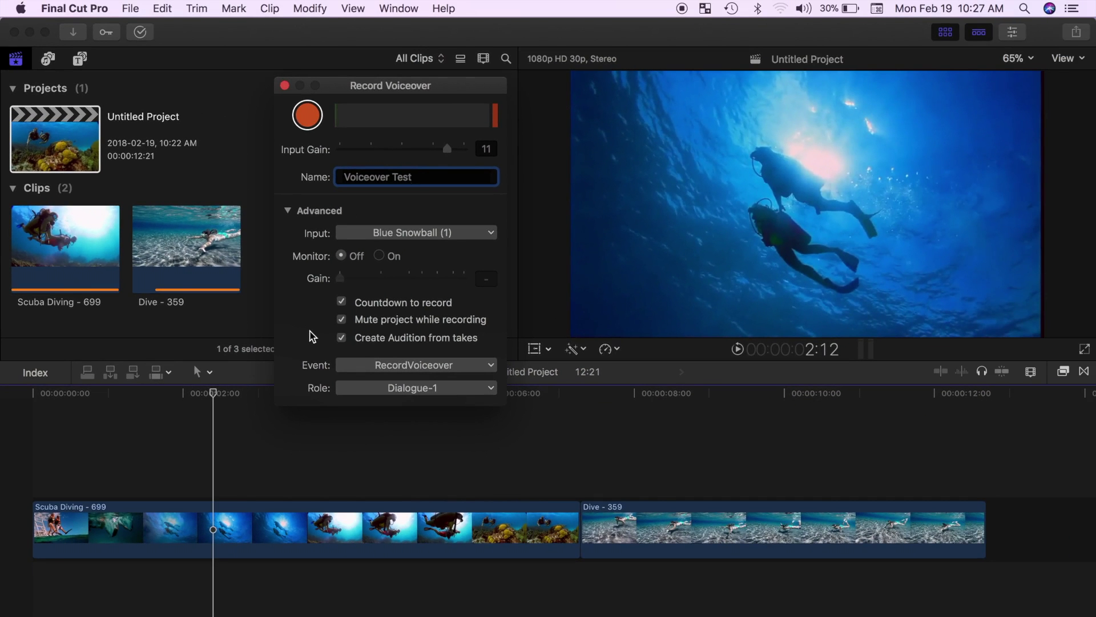
# Record two voiceover takes, stopping each one with Space.
pyautogui.click(316, 117)
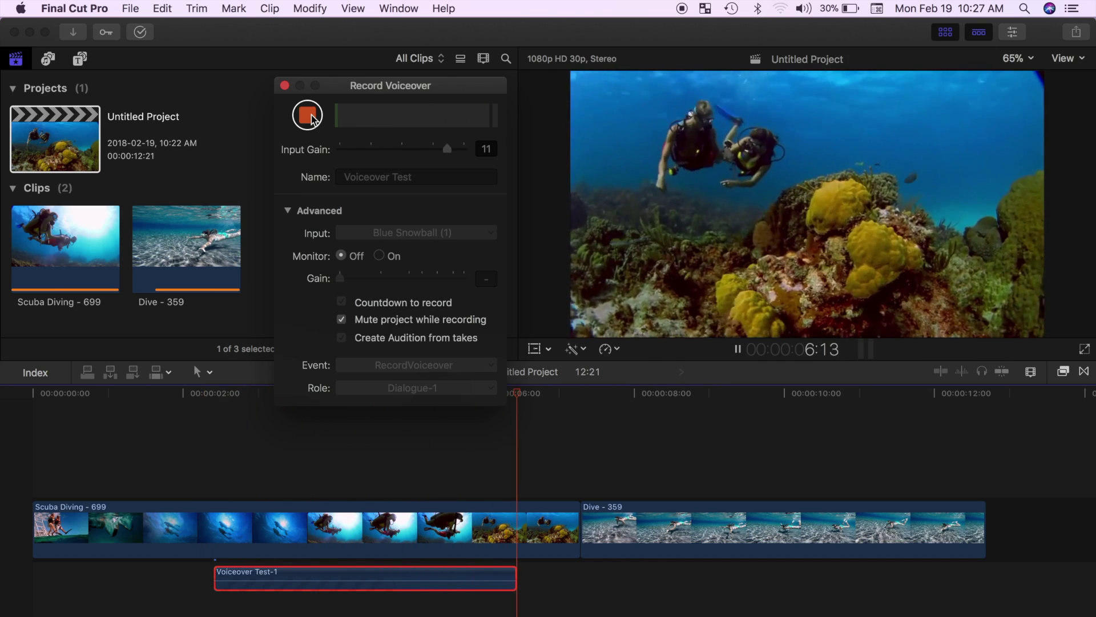
pyautogui.press('space')
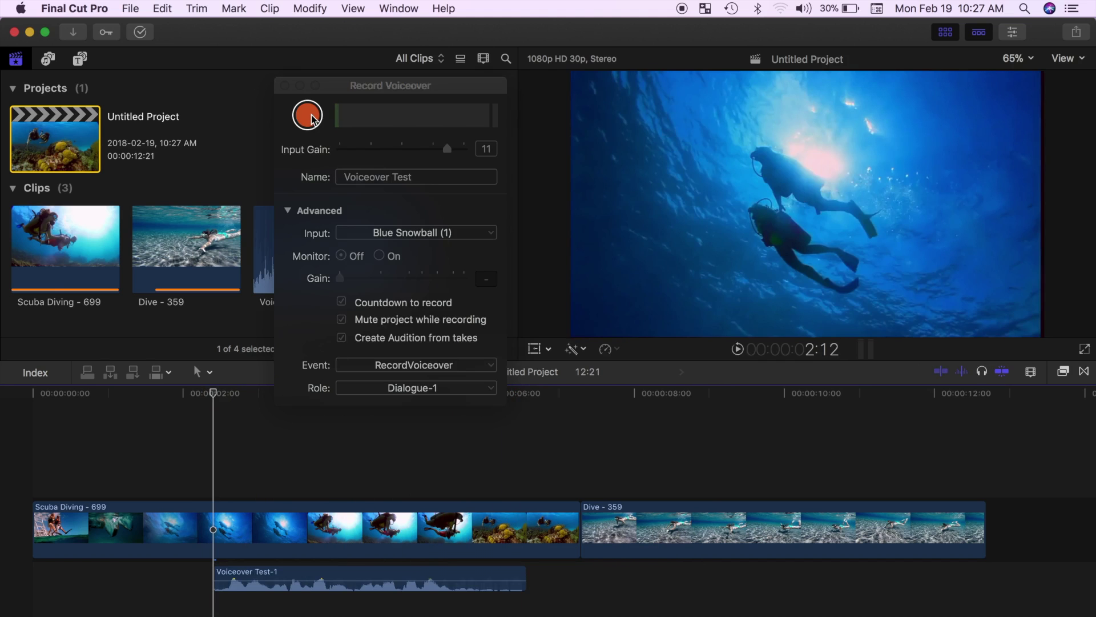
pyautogui.click(309, 116)
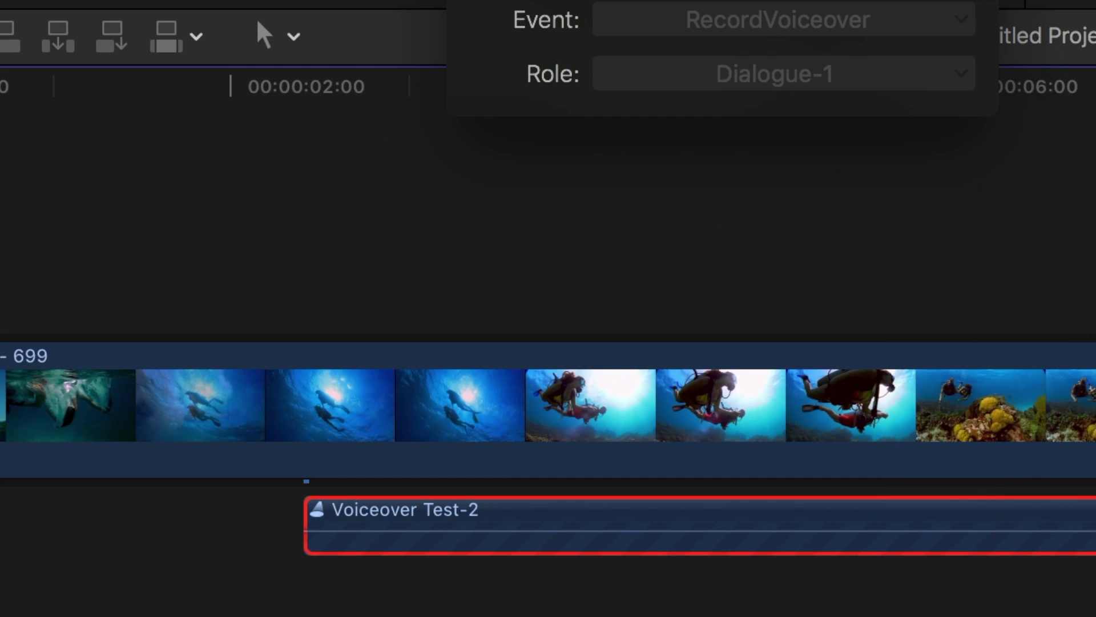
pyautogui.press('space')
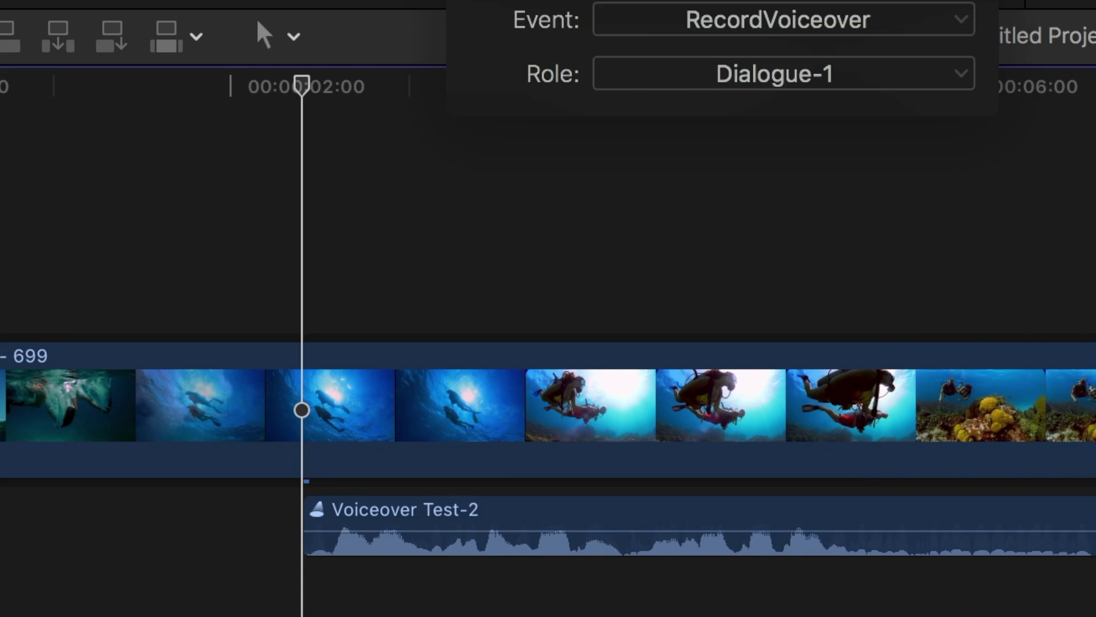
pyautogui.click(582, 513)
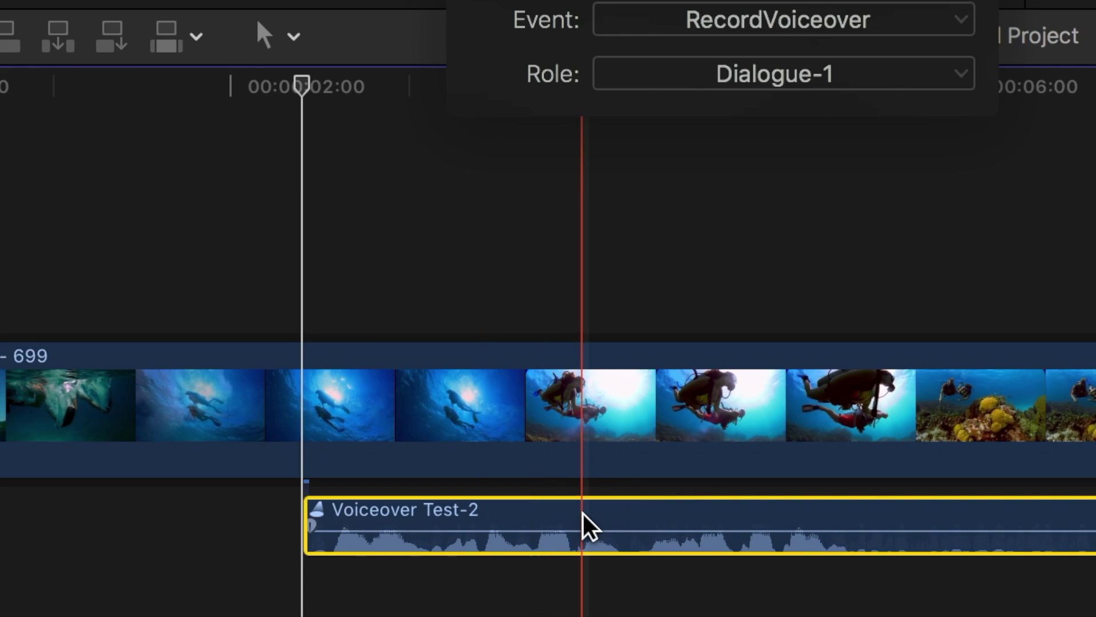
pyautogui.rightClick(585, 522)
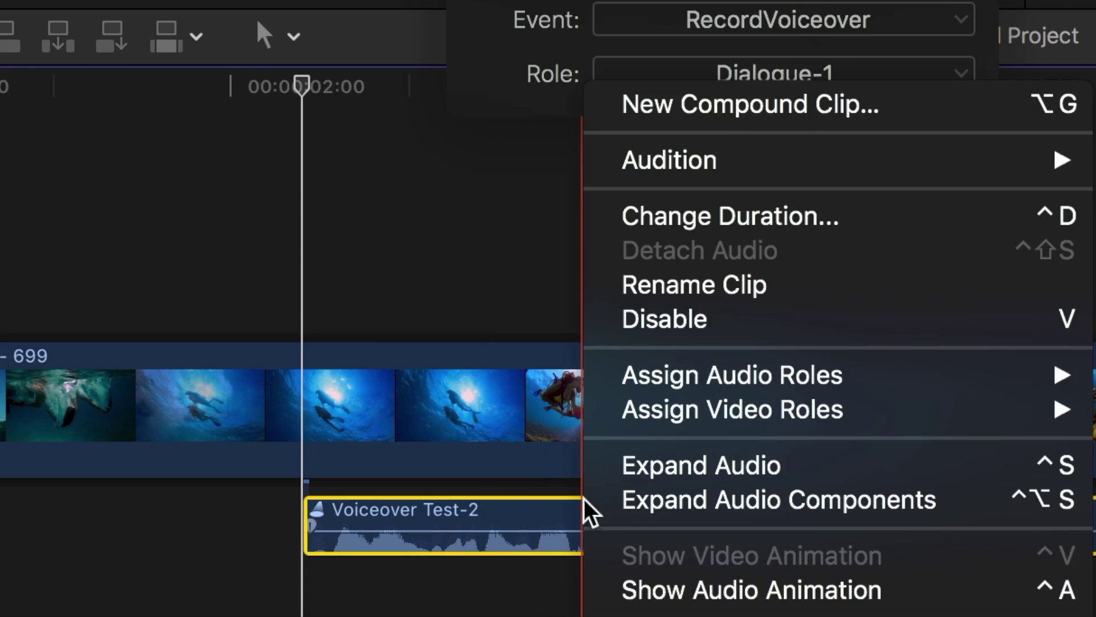
pyautogui.moveTo(692, 160)
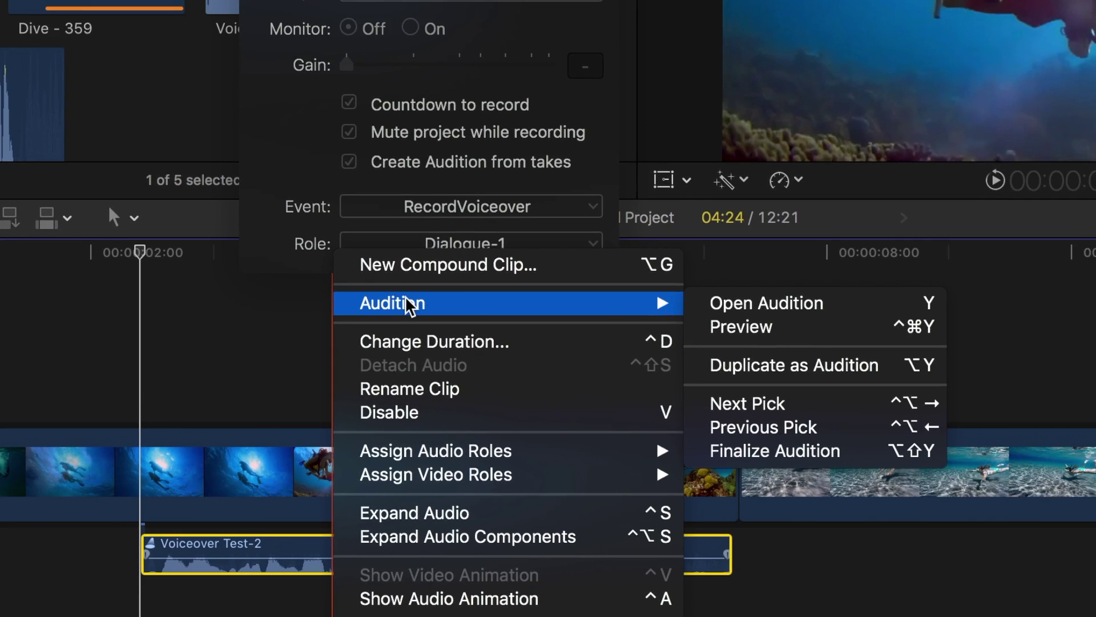
pyautogui.click(813, 334)
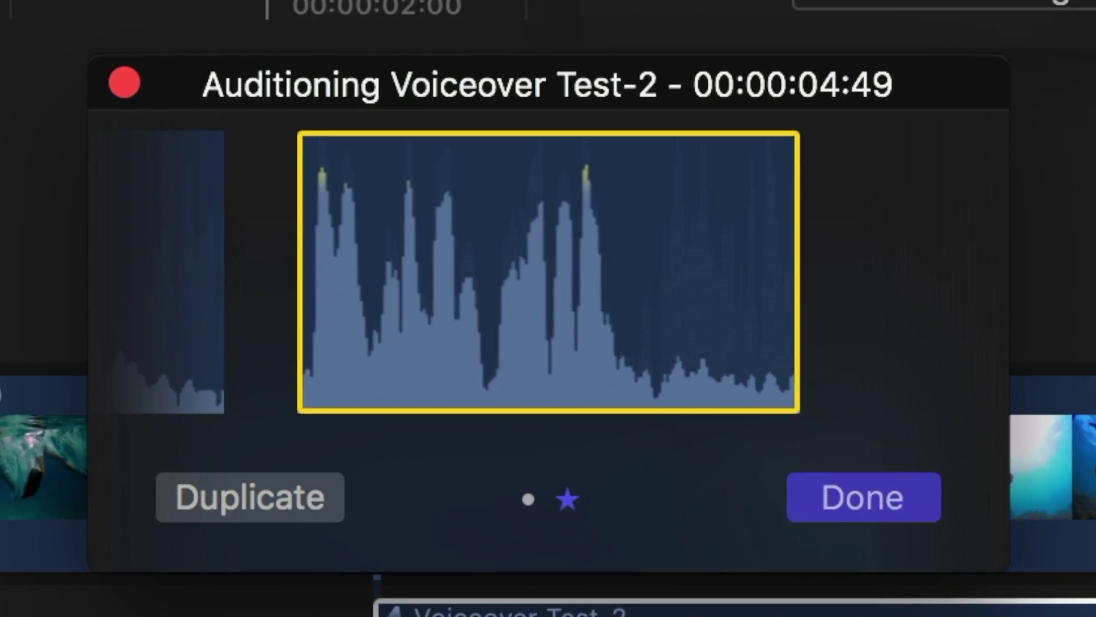
pyautogui.click(83, 486)
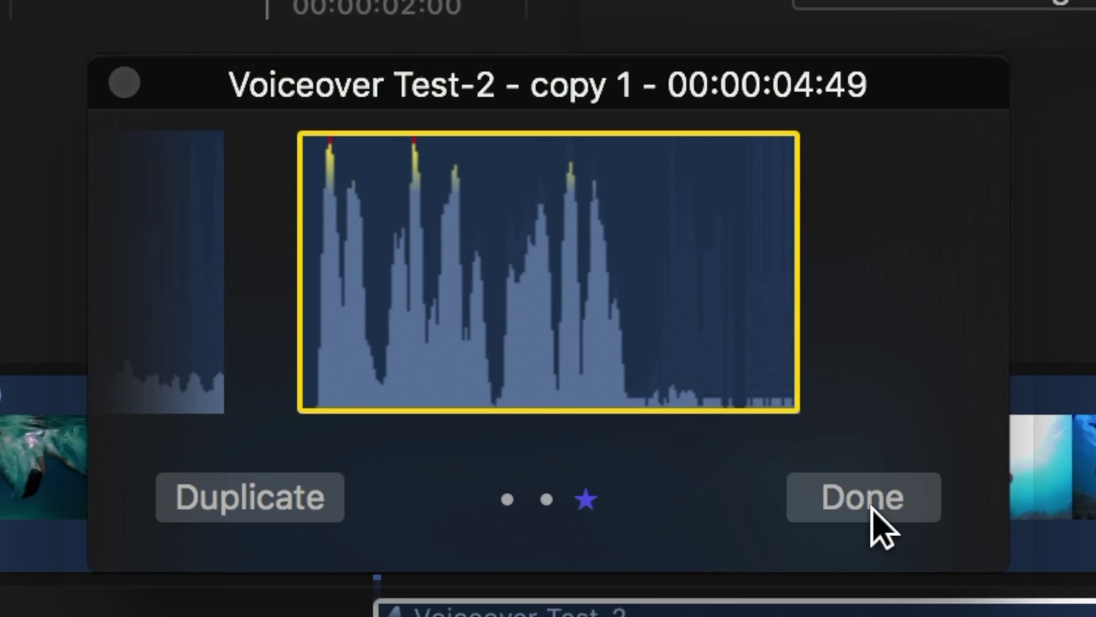
pyautogui.click(374, 486)
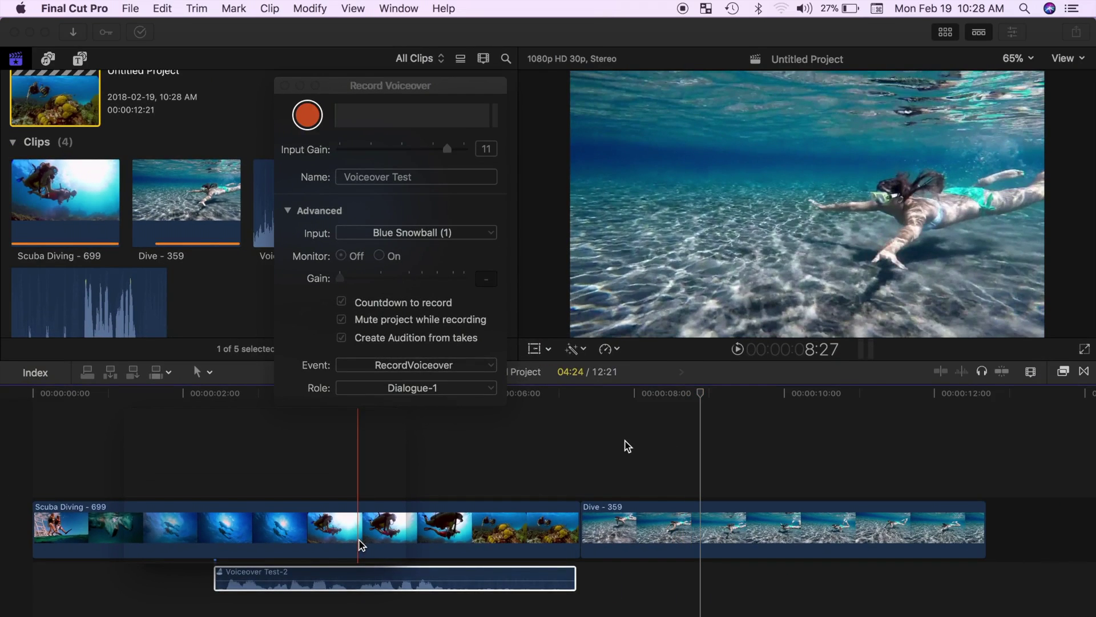
# Duplicate the voiceover take as Voiceover Test-2 - copy 1 and make it the audition's pick.
pyautogui.press('space')
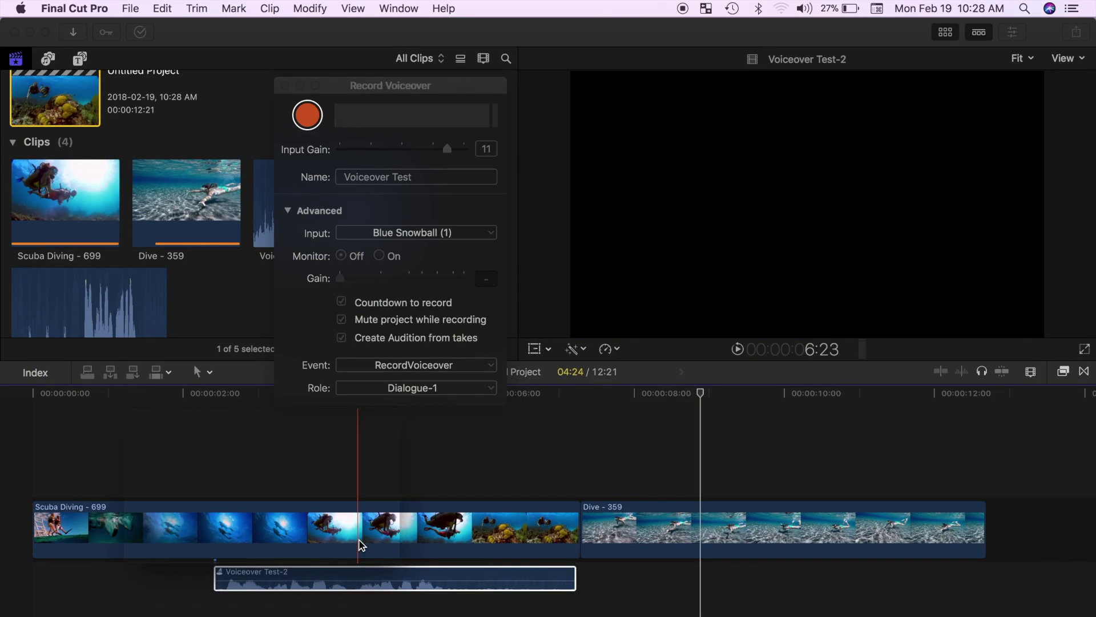
pyautogui.rightClick(364, 583)
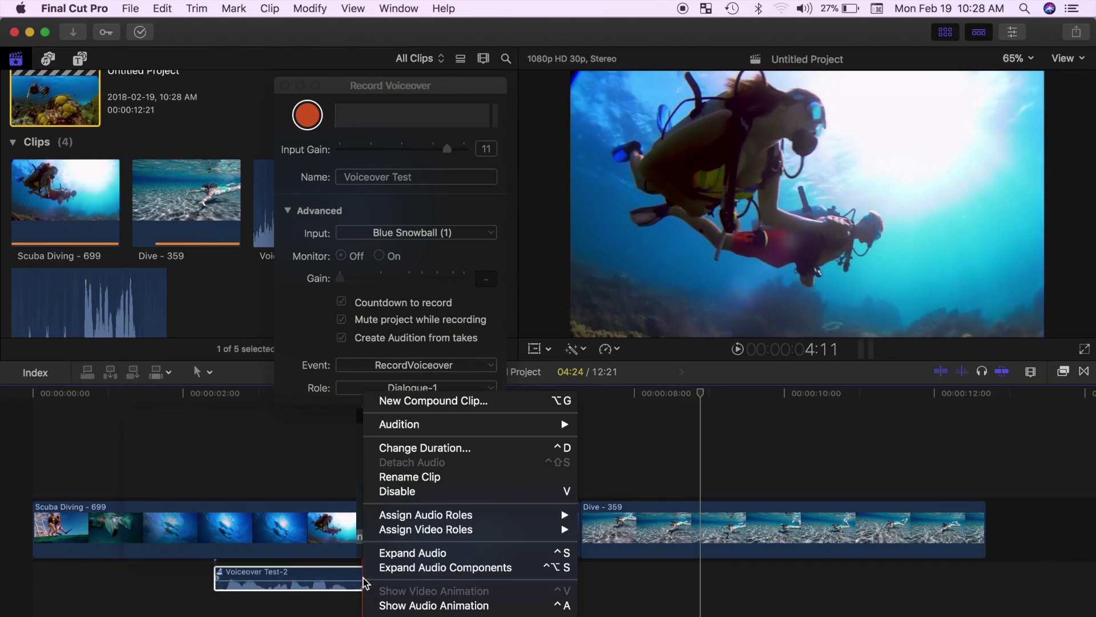
pyautogui.moveTo(430, 428)
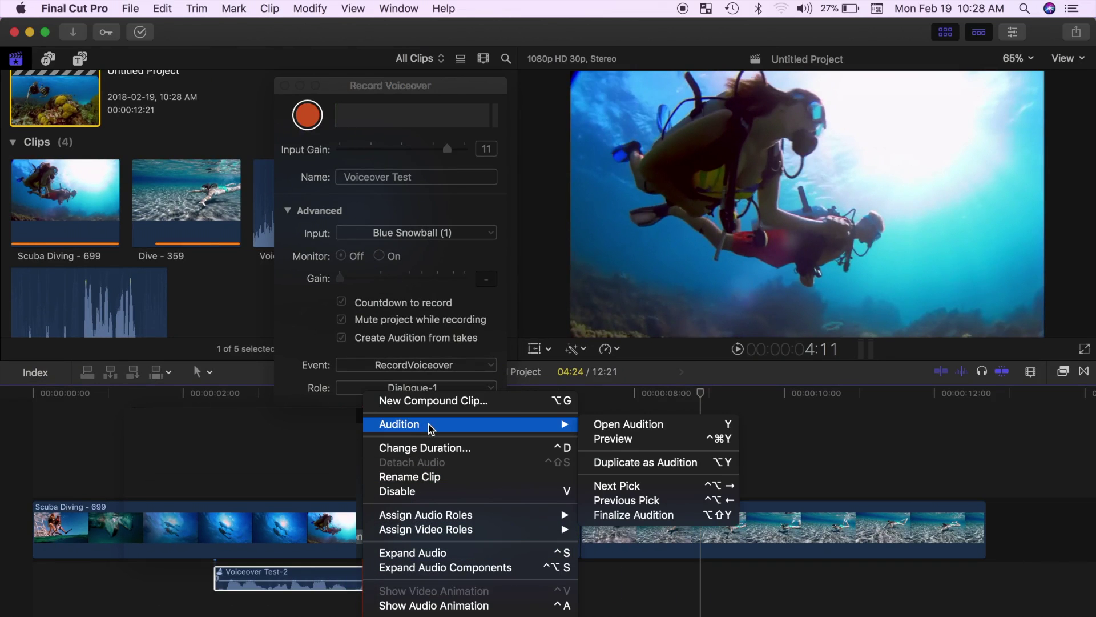
pyautogui.click(632, 464)
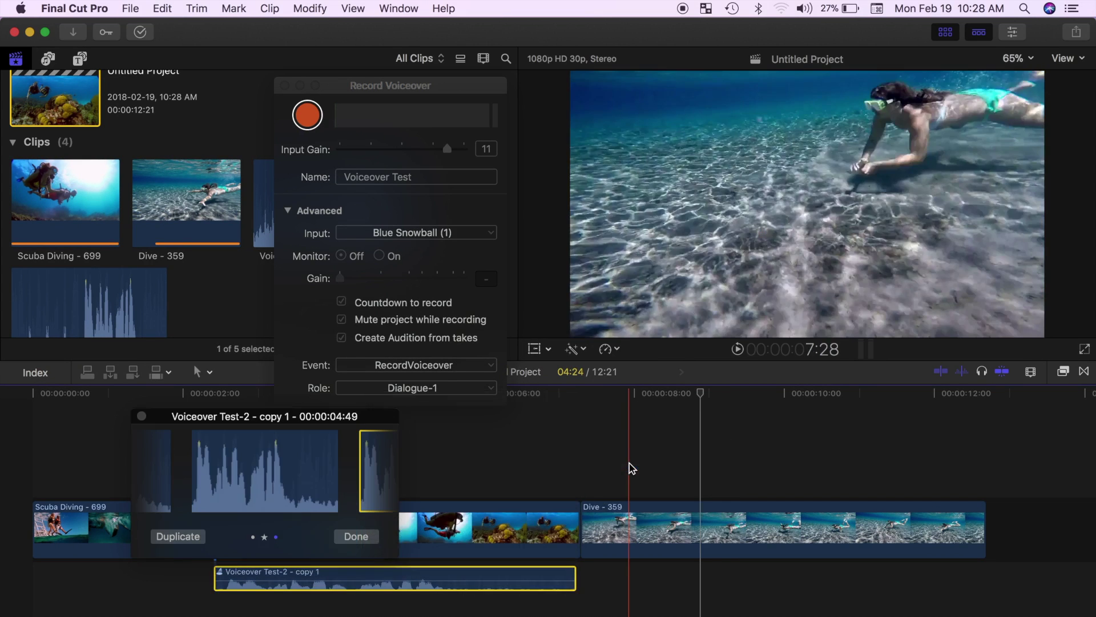
pyautogui.press('Right')
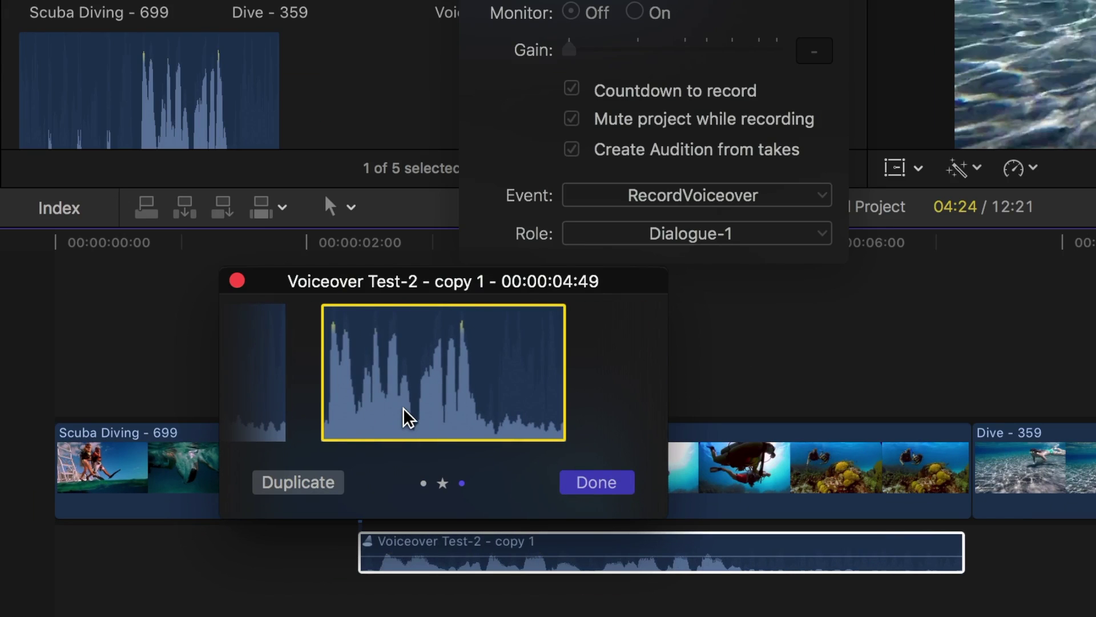
pyautogui.click(409, 418)
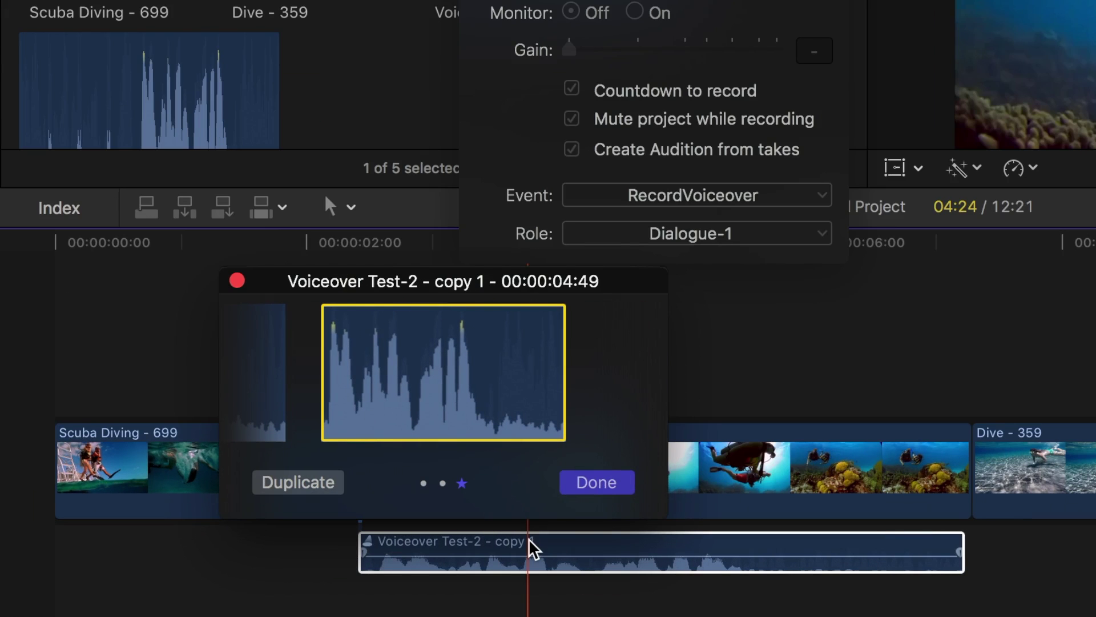
pyautogui.click(531, 545)
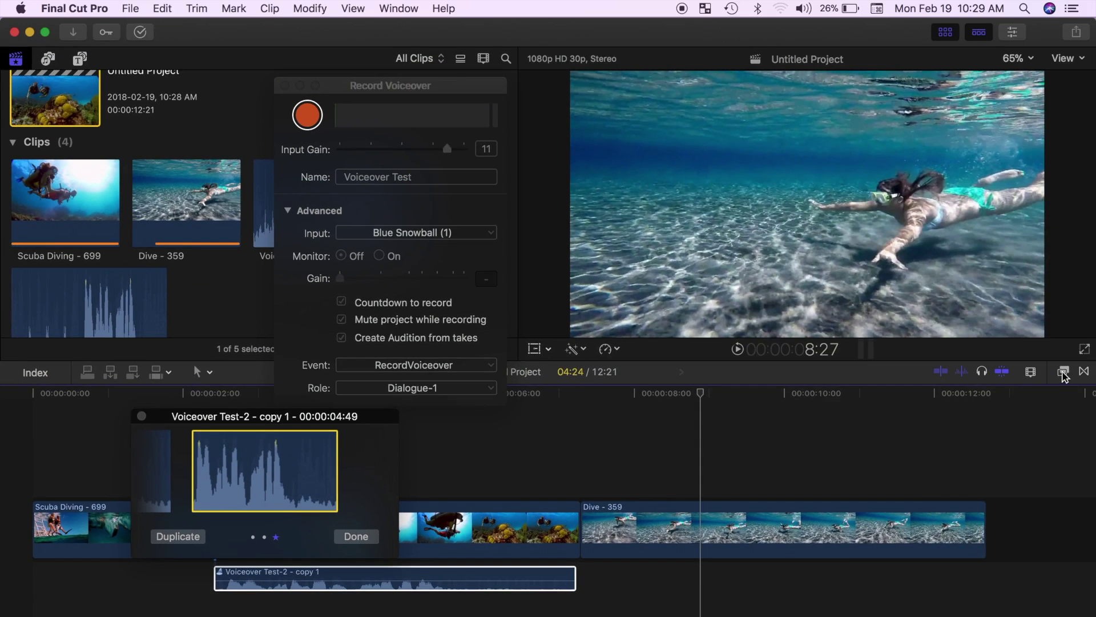
# Apply the Disguised effect to the copy 1 voiceover take.
pyautogui.click(1064, 372)
pyautogui.scroll(-3, 980, 523)
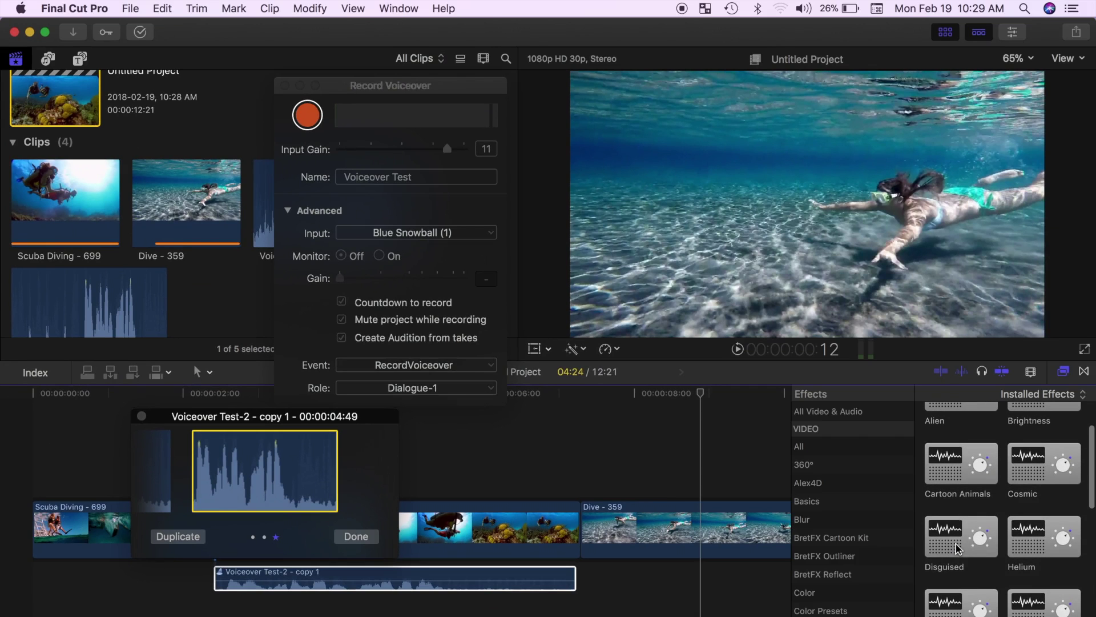
pyautogui.moveTo(957, 549); pyautogui.dragTo(276, 491)
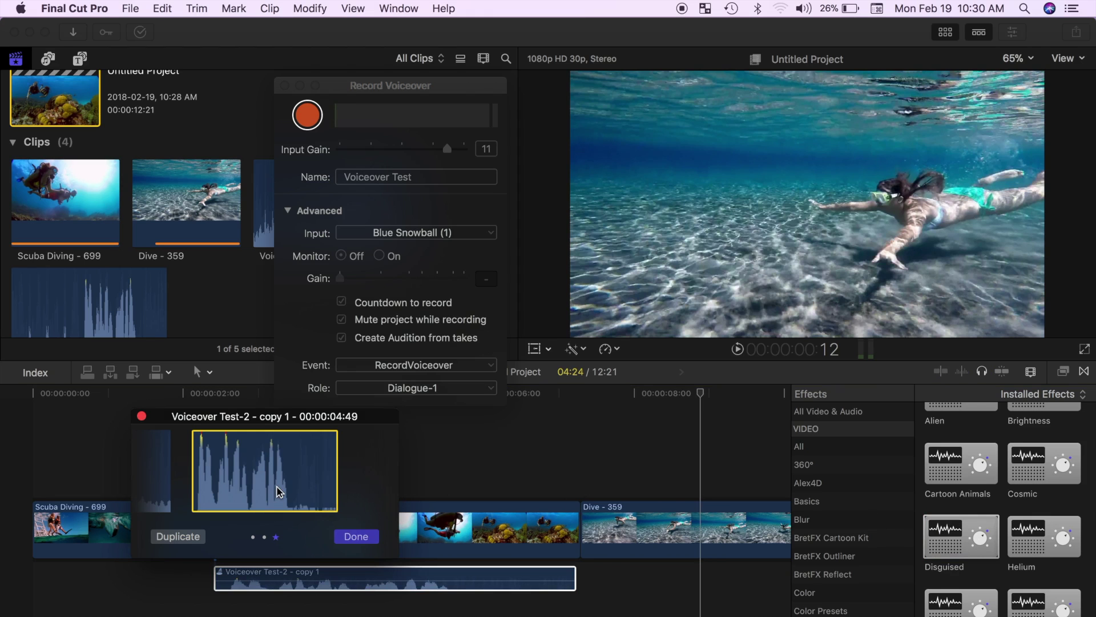
# Preview the original and Disguised takes, then close the audition keeping copy 1.
pyautogui.press('space')
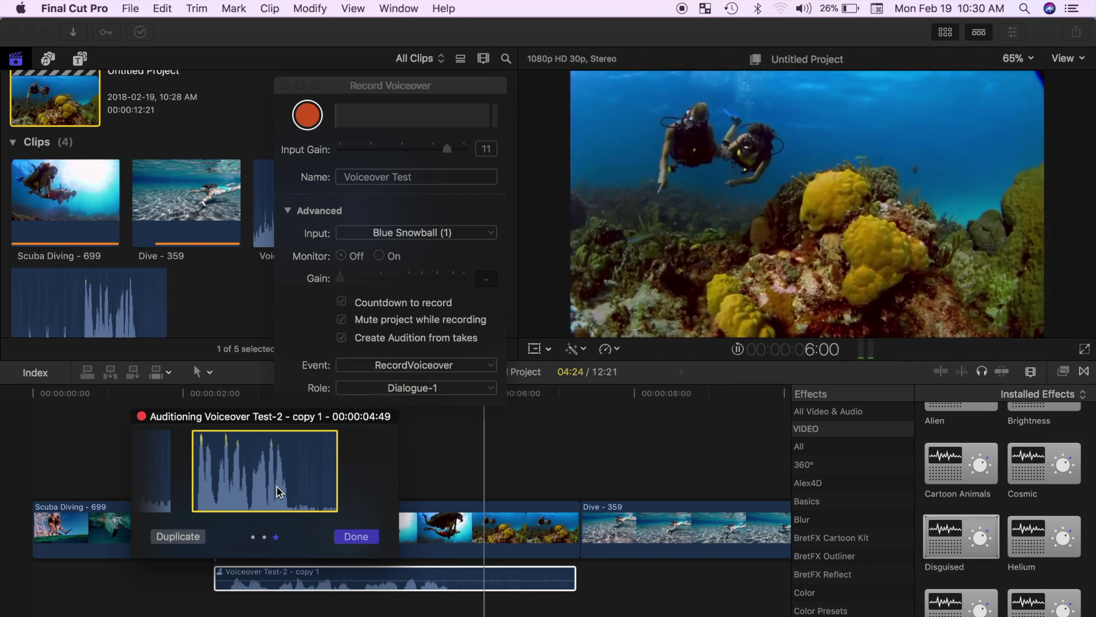
pyautogui.press('Left')
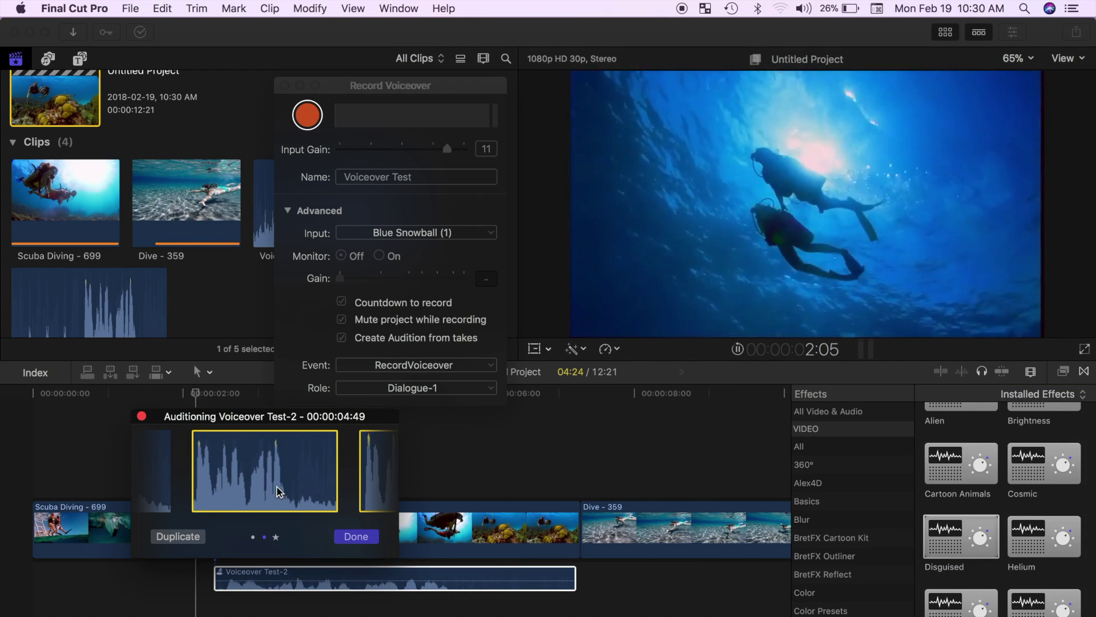
pyautogui.press('Right')
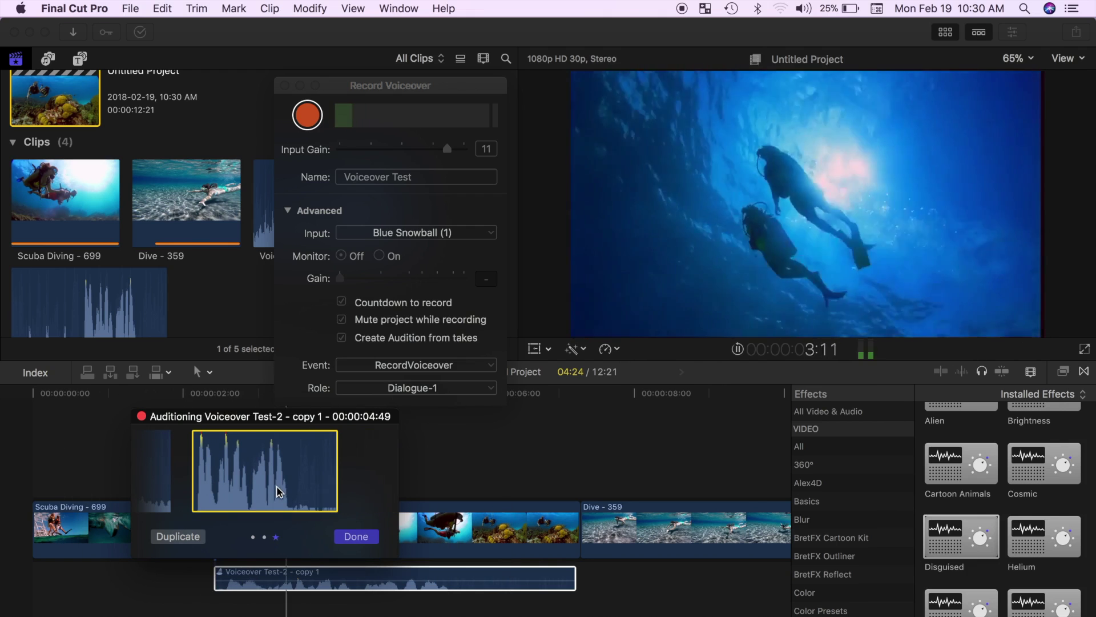
pyautogui.press('space')
pyautogui.click(356, 537)
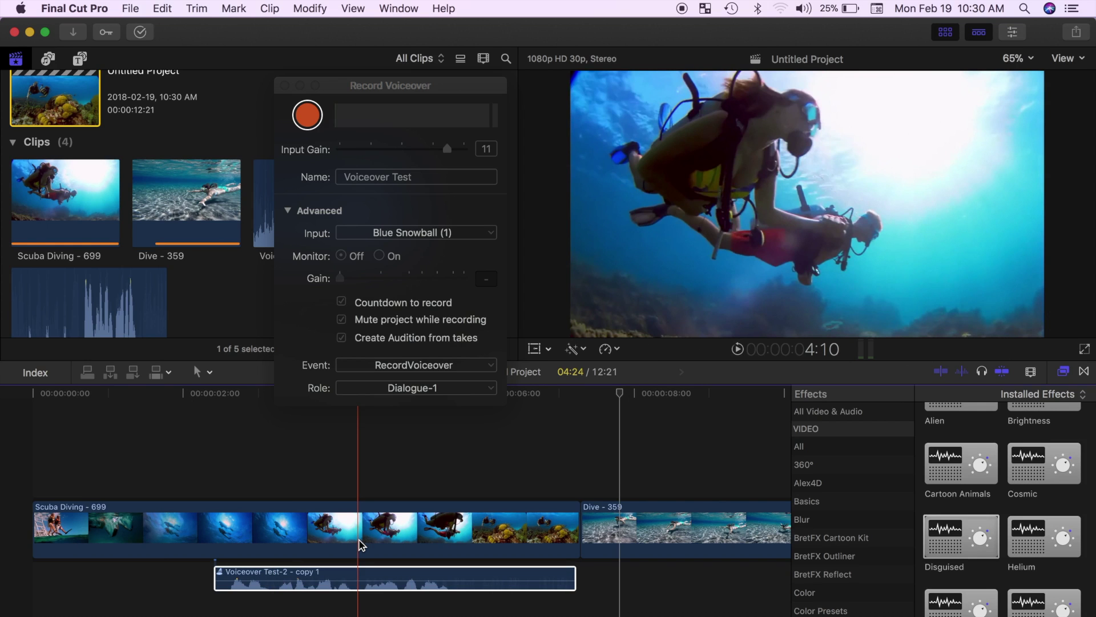
# Finalize the audition into a single Voiceover Test-2 - copy 1 clip and play the project.
pyautogui.rightClick(322, 577)
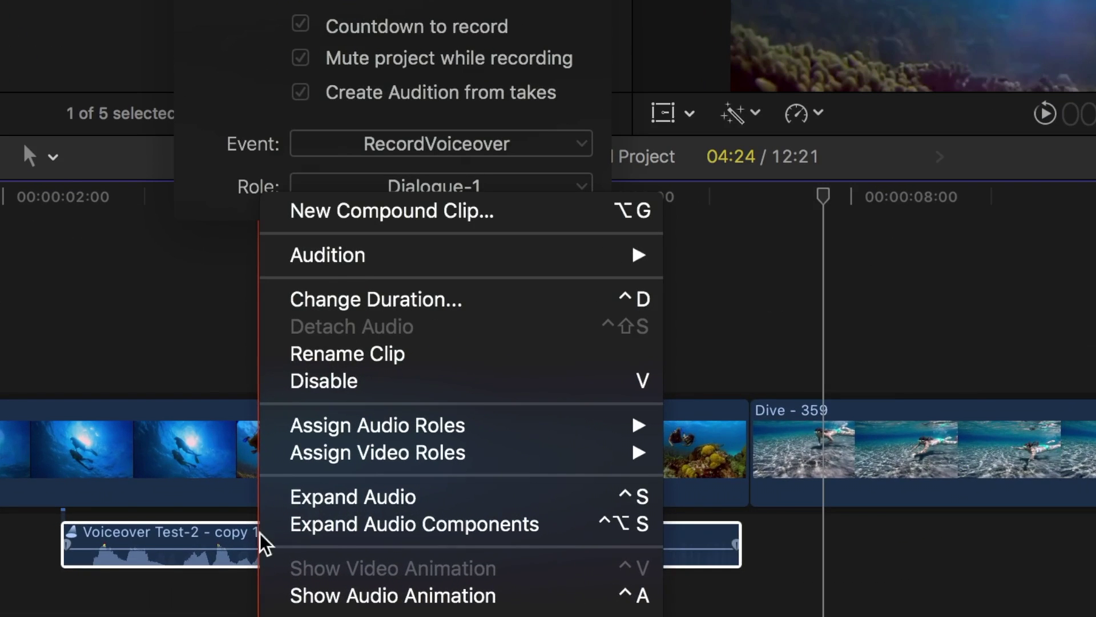
pyautogui.moveTo(361, 268)
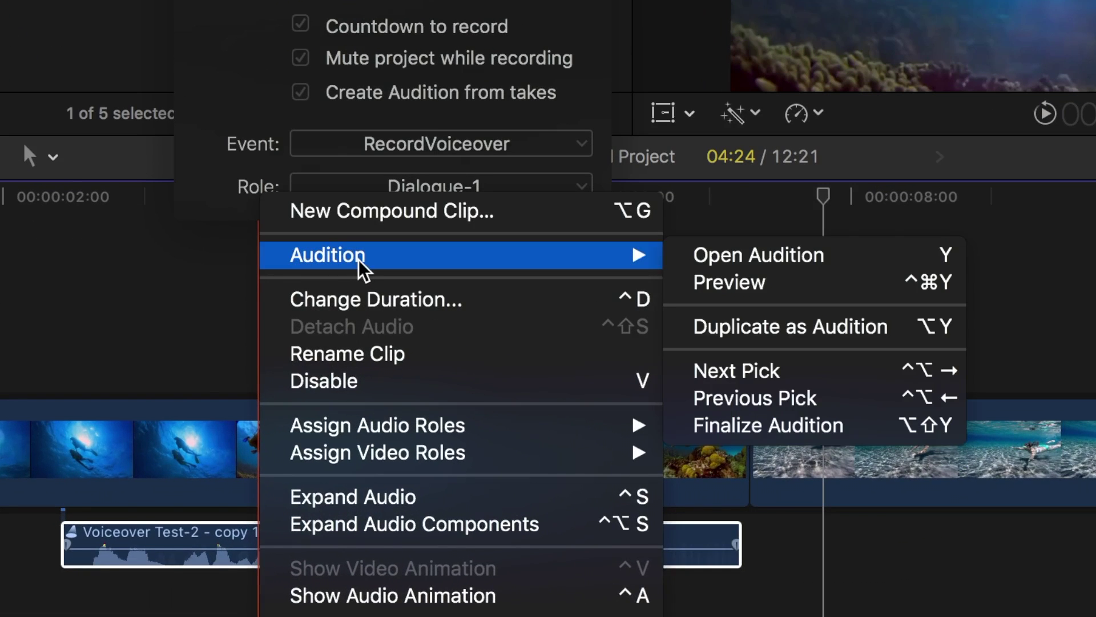
pyautogui.click(882, 434)
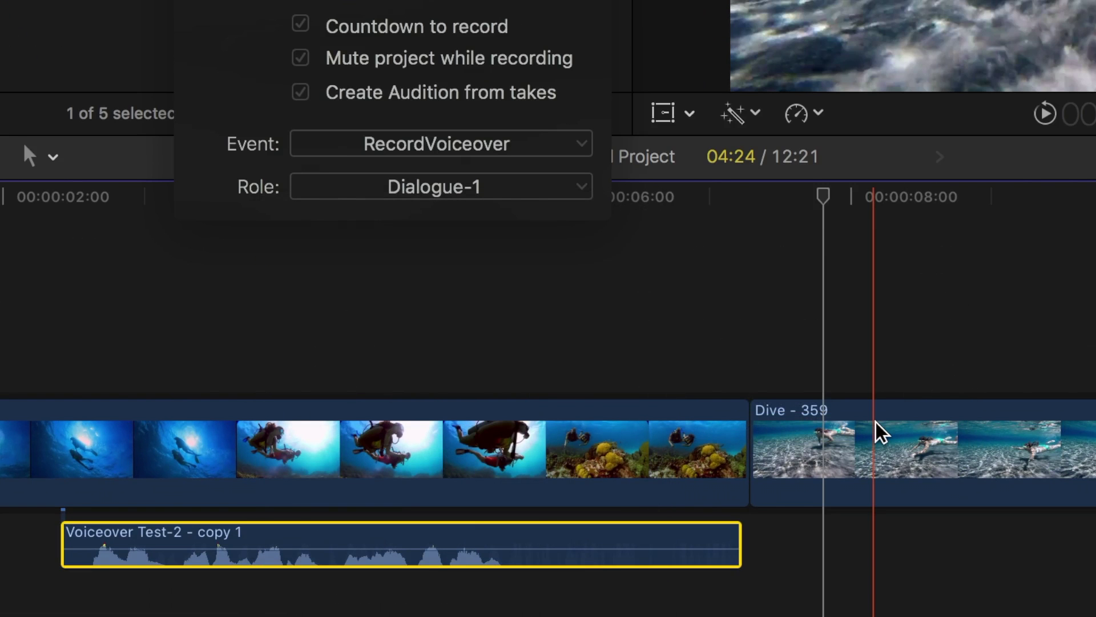
pyautogui.press('space')
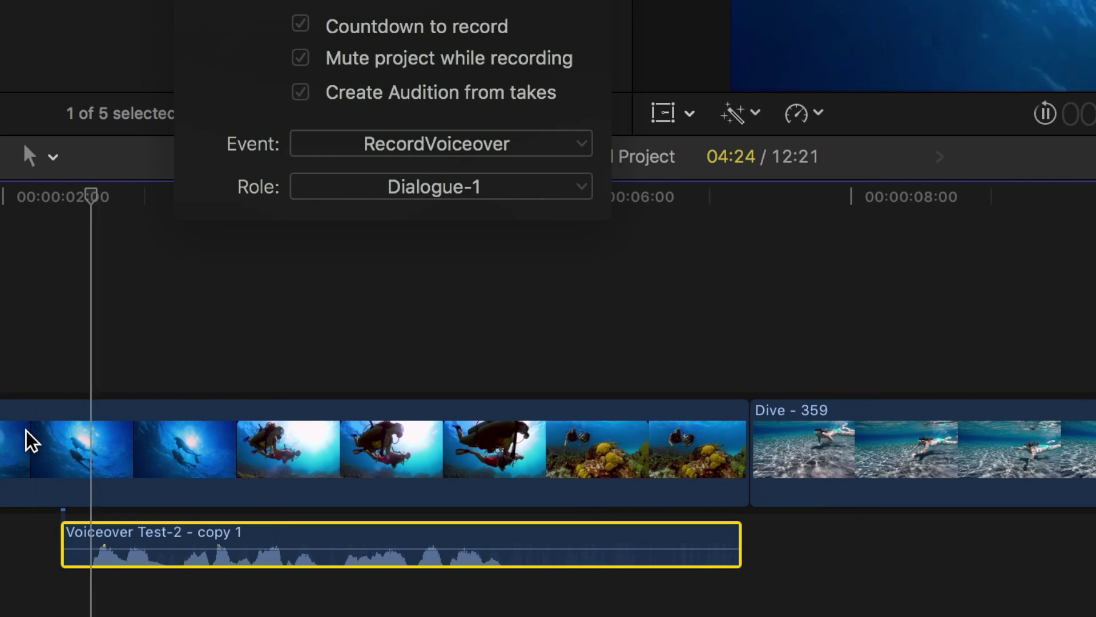